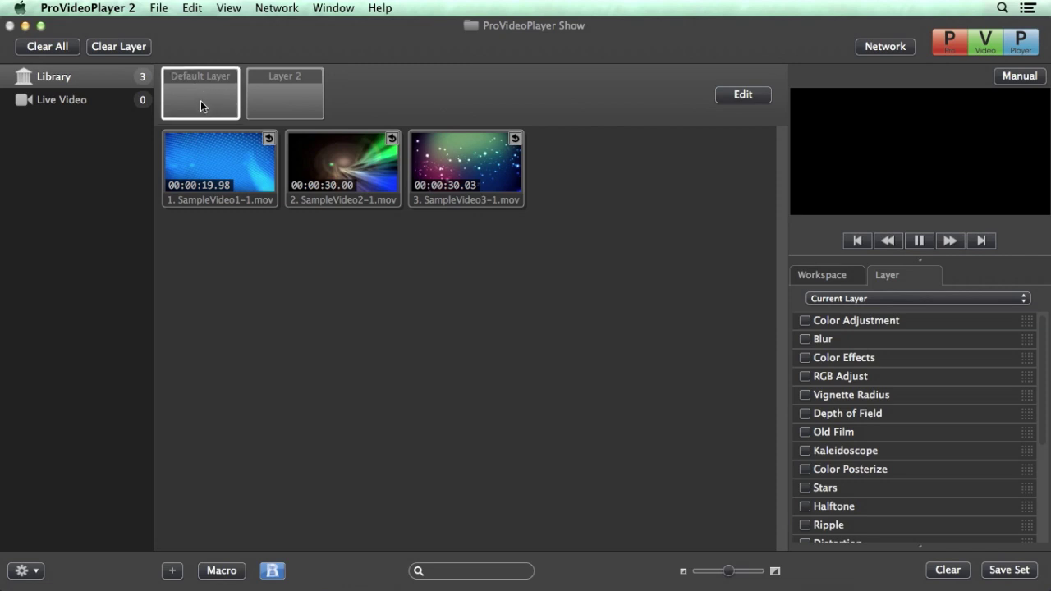
Step: Play SampleVideo1-1.mov on the Default Layer and clear all layers
{"action": "left_click", "coordinate": [263, 168]}
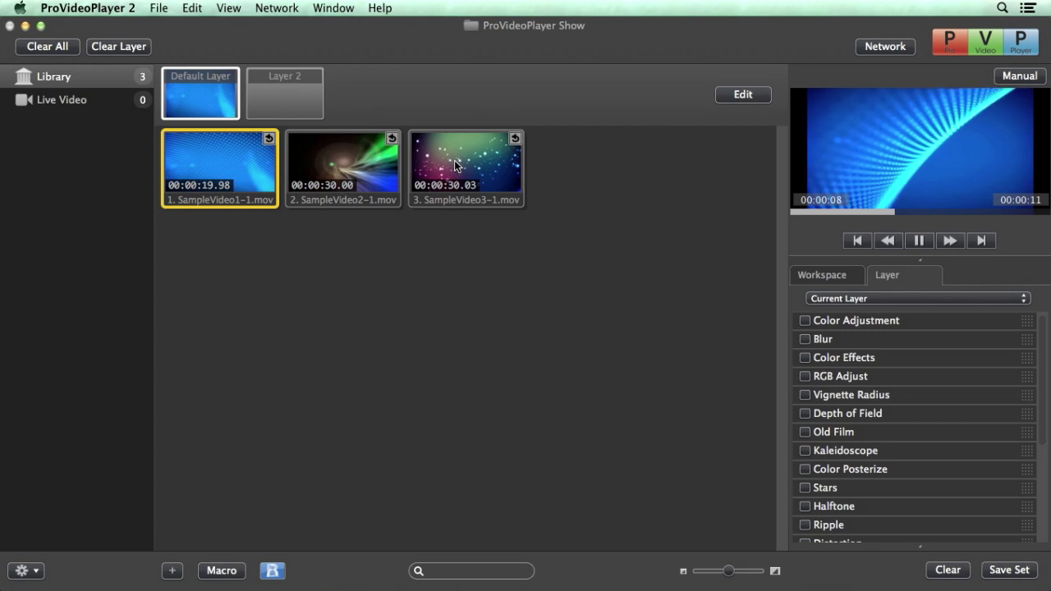
{"action": "mouse_move", "coordinate": [457, 163]}
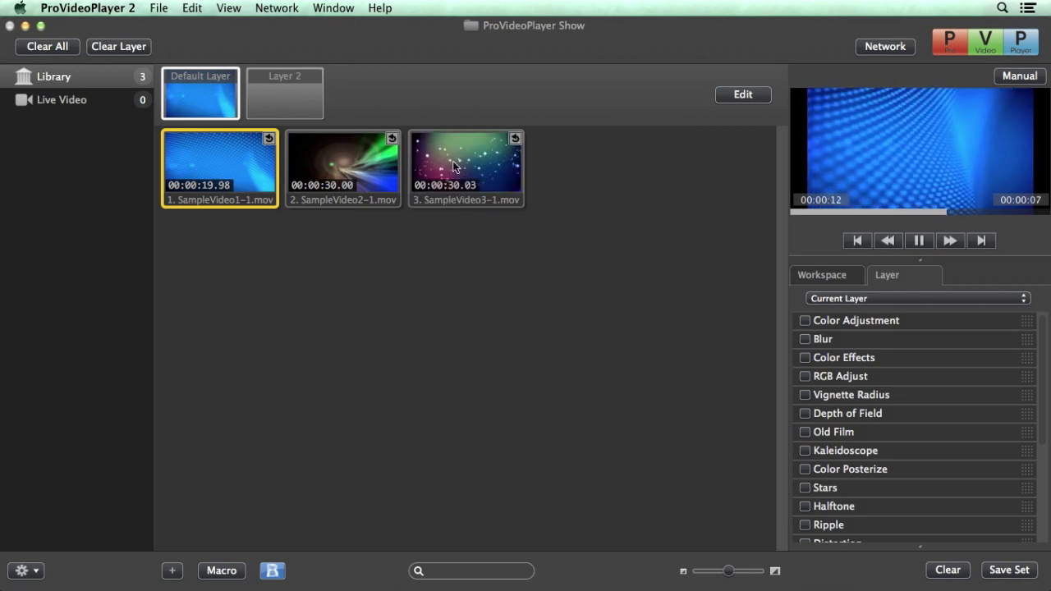
{"action": "mouse_move", "coordinate": [340, 165]}
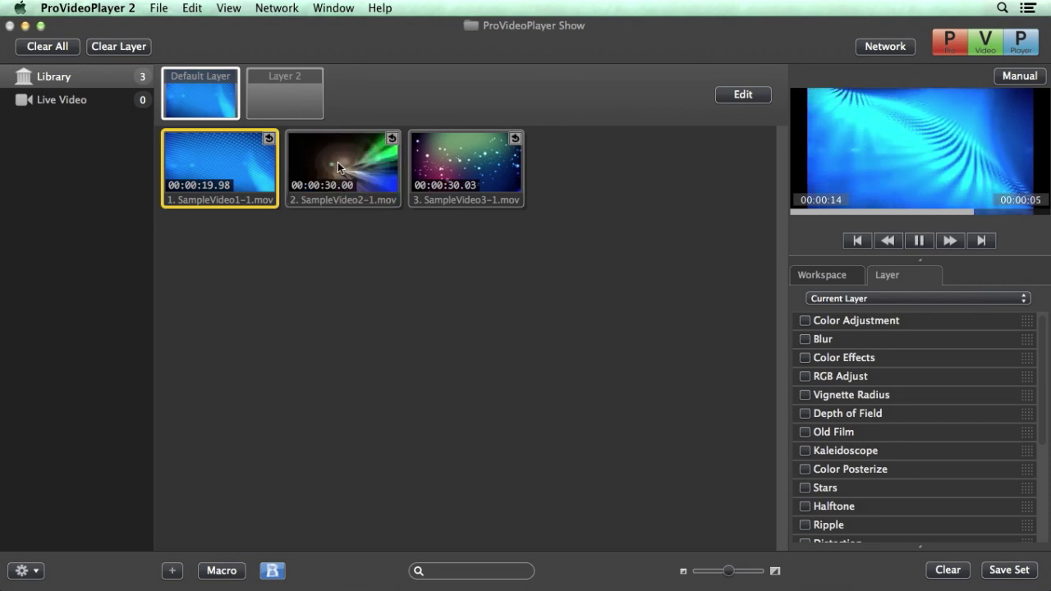
{"action": "left_click", "coordinate": [51, 47]}
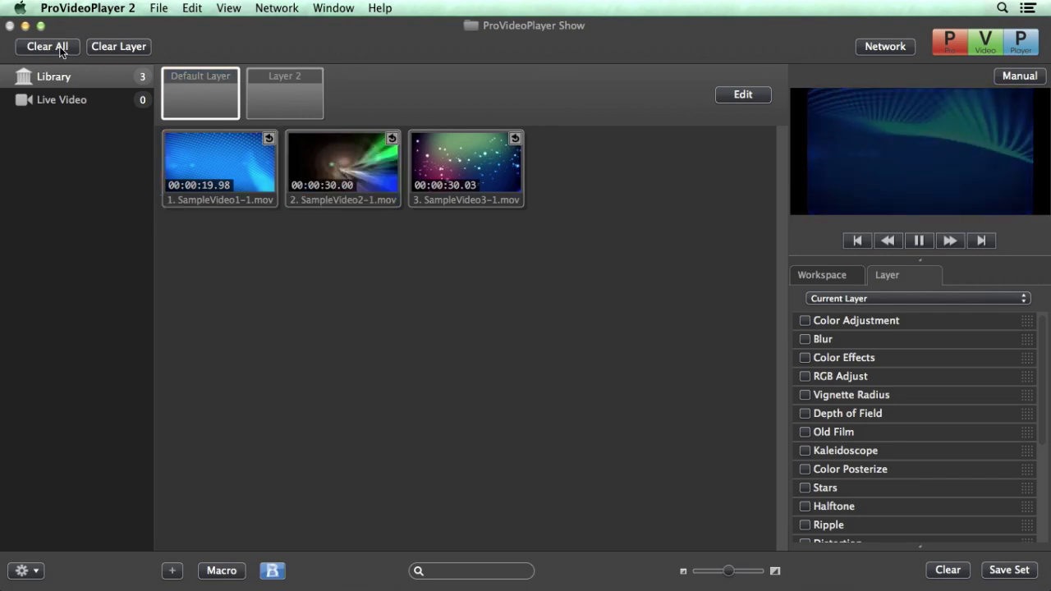
Step: Set the global transition to Iris and play SampleVideo1-1.mov followed by SampleVideo2-1.mov
{"action": "left_click", "coordinate": [271, 573]}
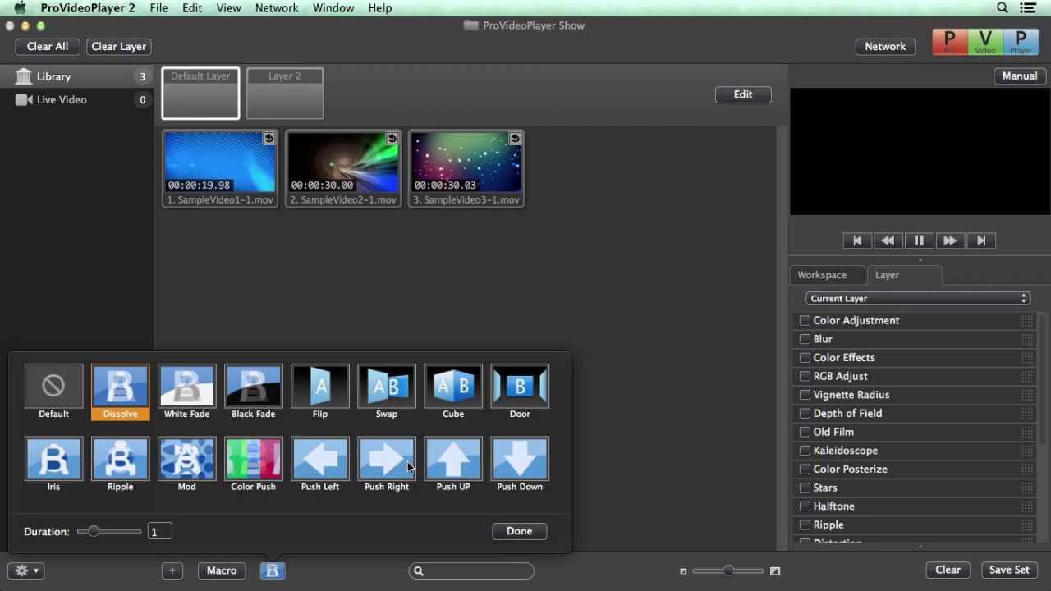
{"action": "left_click", "coordinate": [47, 465]}
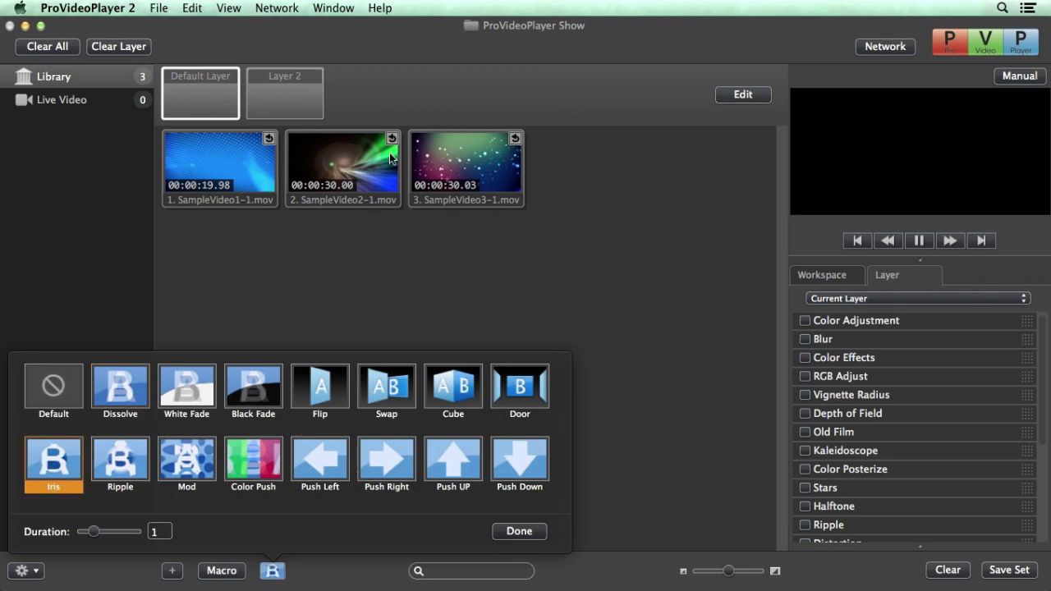
{"action": "left_click", "coordinate": [220, 175]}
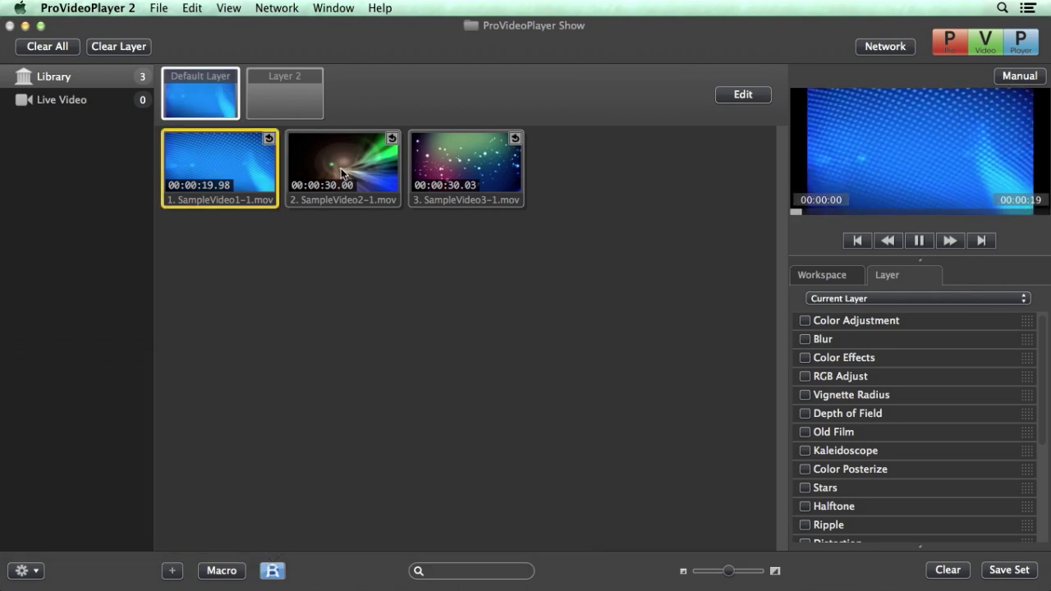
{"action": "left_click", "coordinate": [341, 168]}
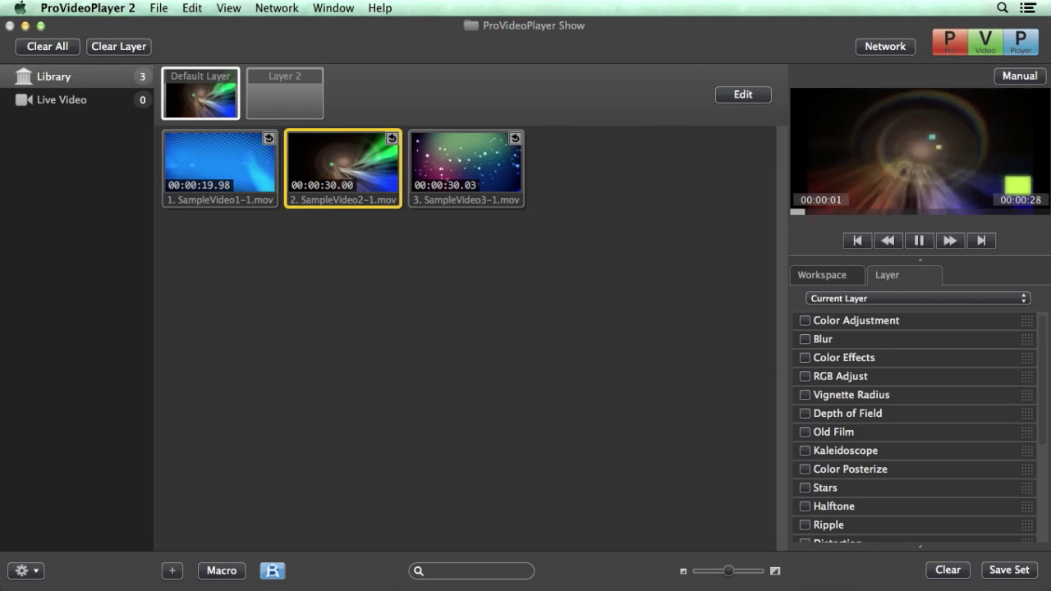
Step: Change the global transition to Cube and play SampleVideo3-1.mov with it
{"action": "left_click", "coordinate": [274, 570]}
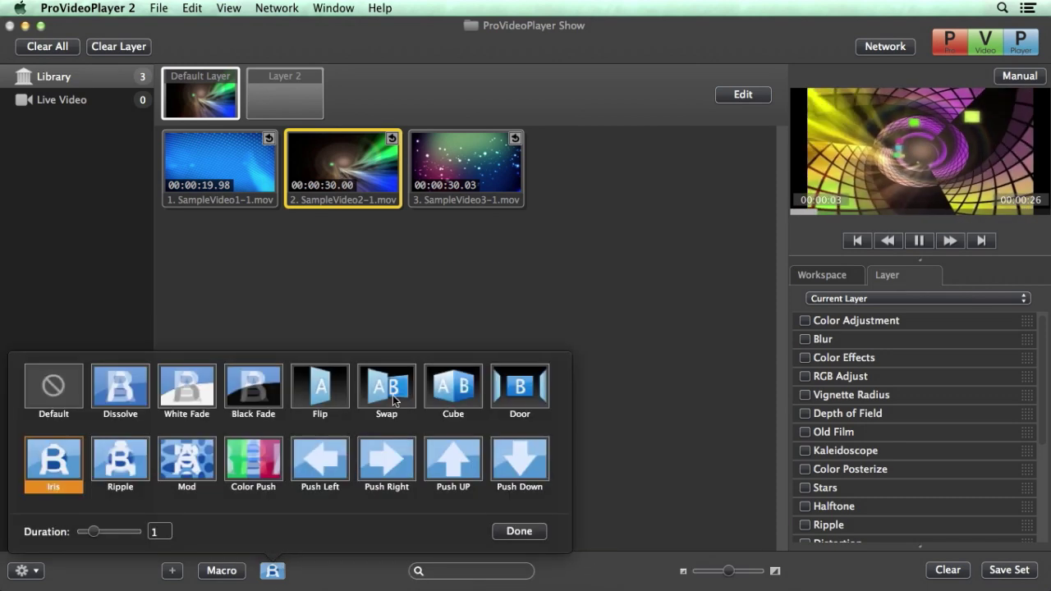
{"action": "left_click", "coordinate": [457, 399]}
{"action": "left_click", "coordinate": [466, 190]}
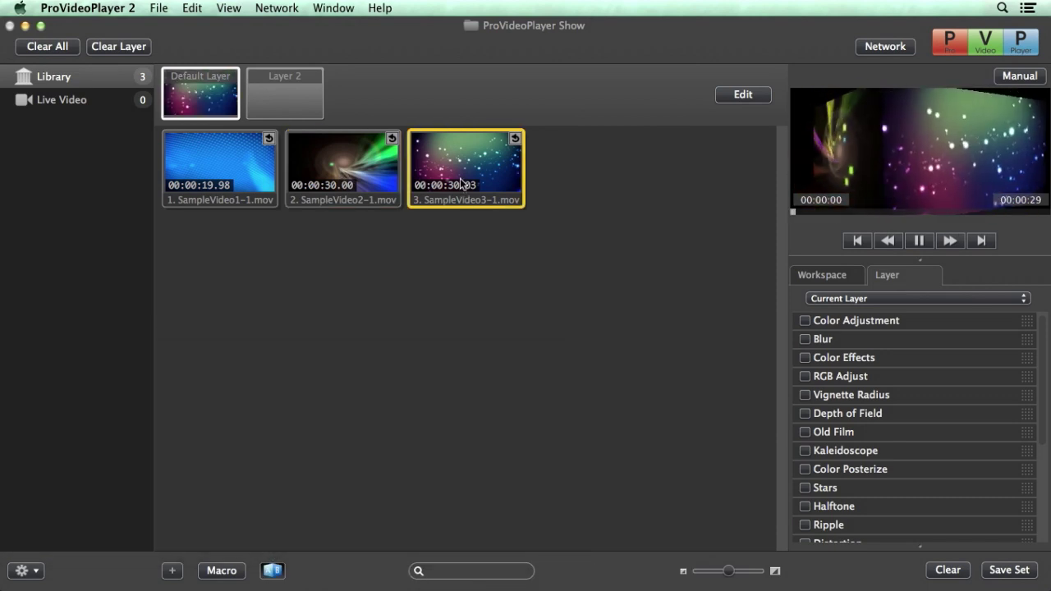
Step: Set the global transition to Dissolve and close the transition chooser
{"action": "left_click", "coordinate": [271, 570]}
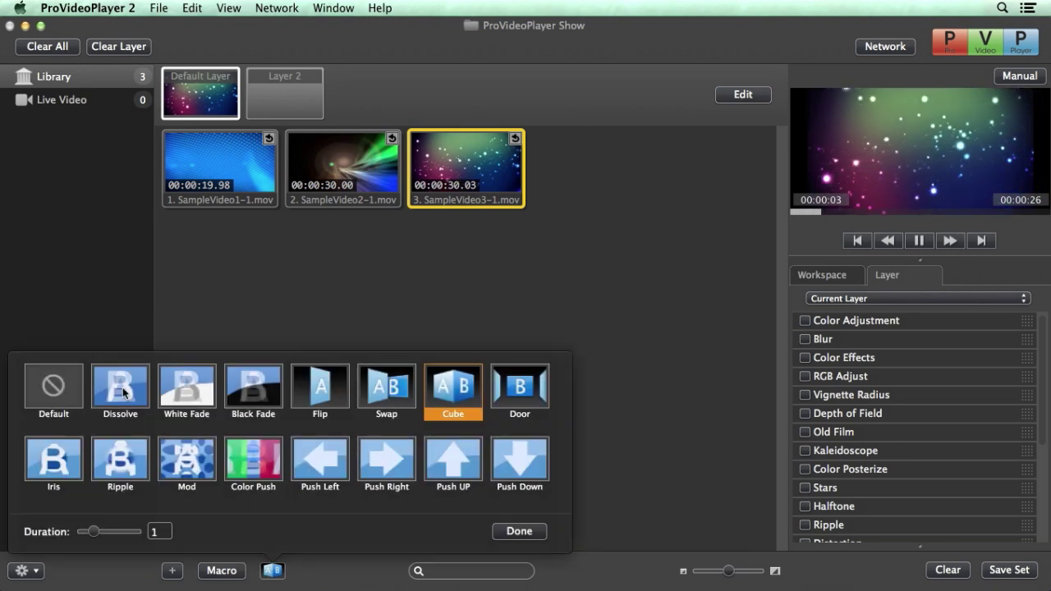
{"action": "left_click", "coordinate": [124, 393]}
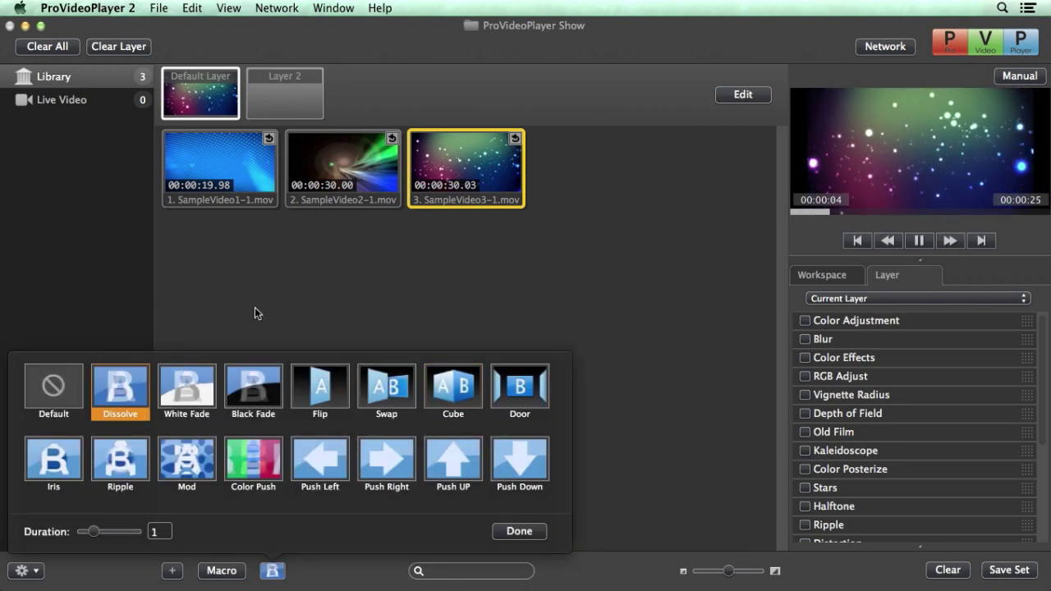
{"action": "left_click", "coordinate": [312, 292]}
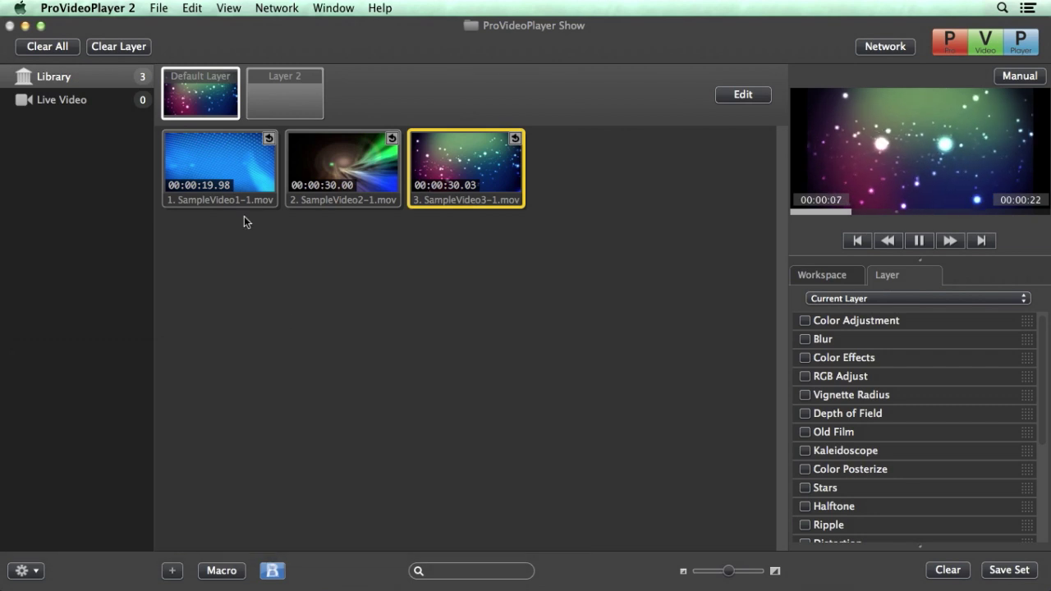
Step: Give the SampleVideo2-1.mov cue its own Iris transition with a duration of about 1.9
{"action": "right_click", "coordinate": [346, 165]}
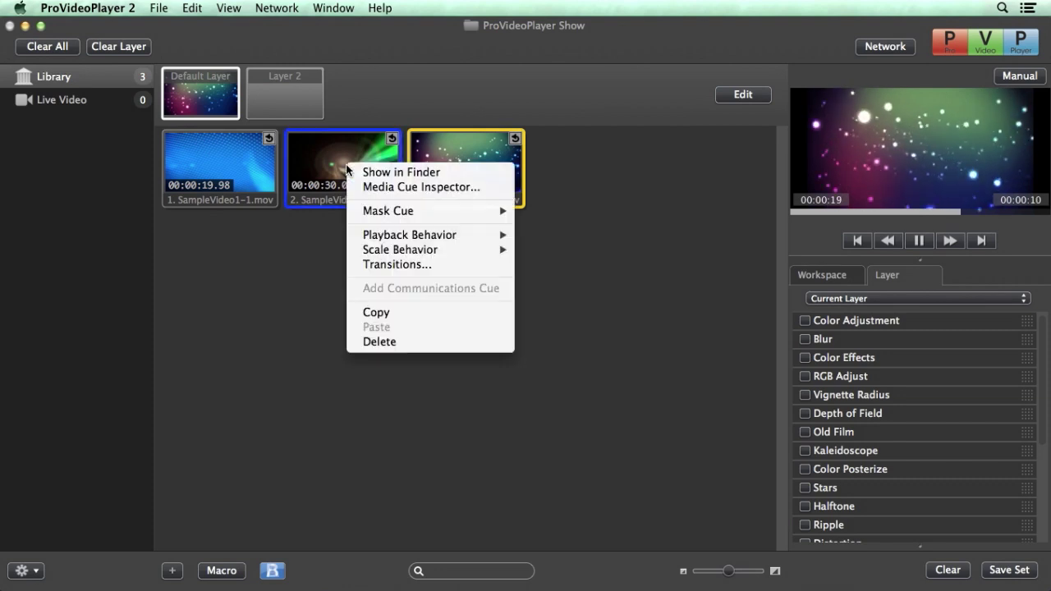
{"action": "left_click", "coordinate": [387, 264]}
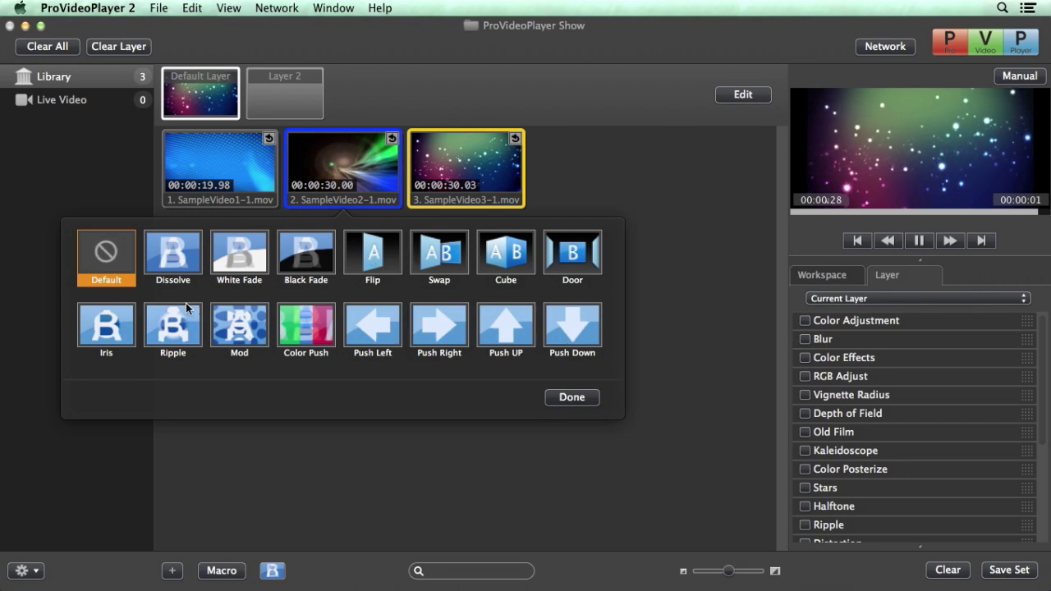
{"action": "left_click", "coordinate": [115, 330]}
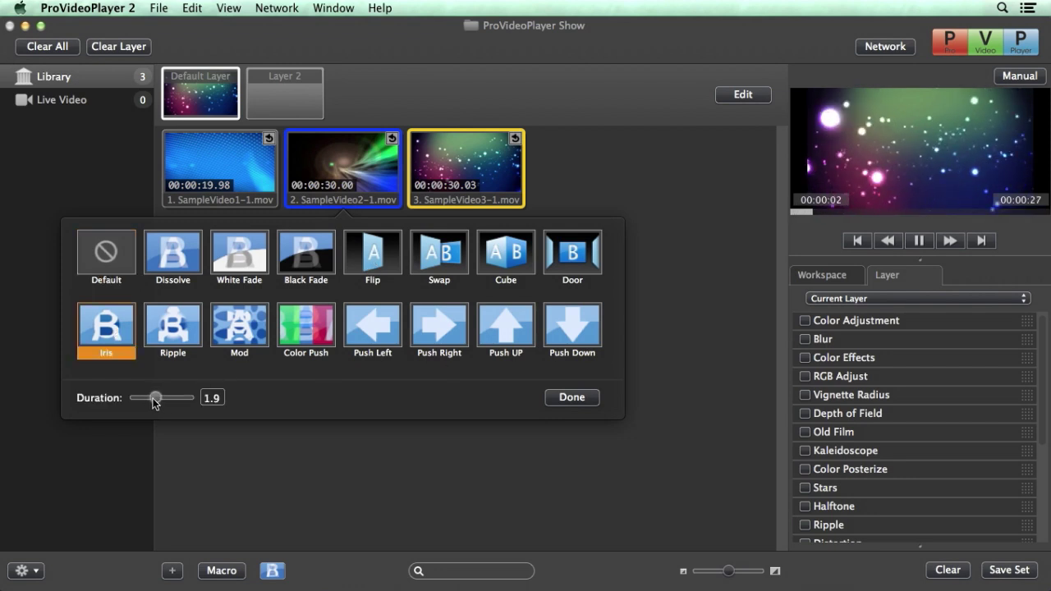
{"action": "left_click", "coordinate": [565, 402]}
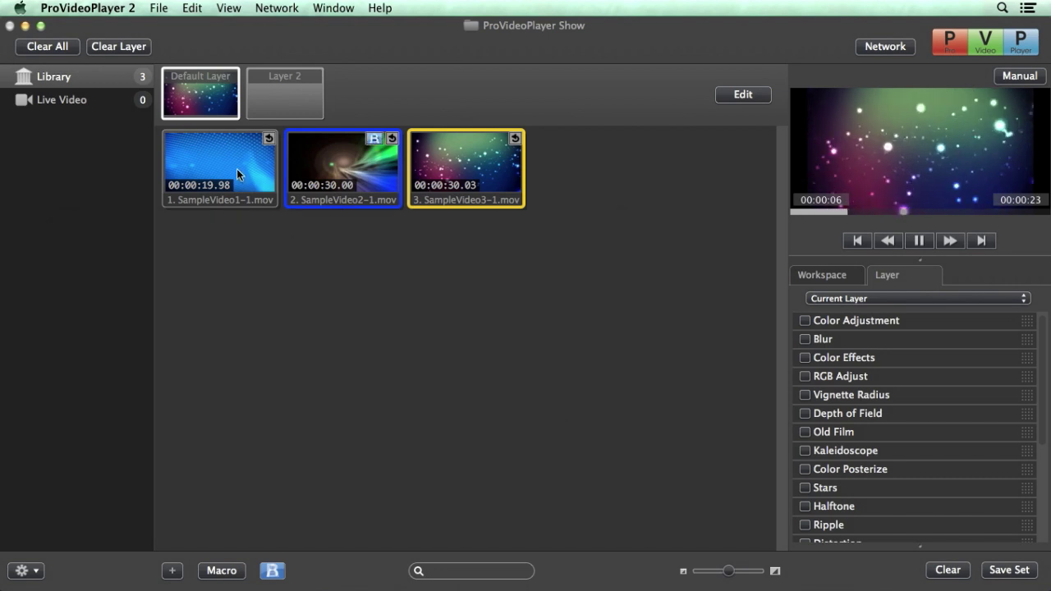
Step: Play SampleVideo1-1.mov, SampleVideo3-1.mov and SampleVideo2-1.mov in turn to preview their transitions, and clear all layers
{"action": "left_click", "coordinate": [231, 161]}
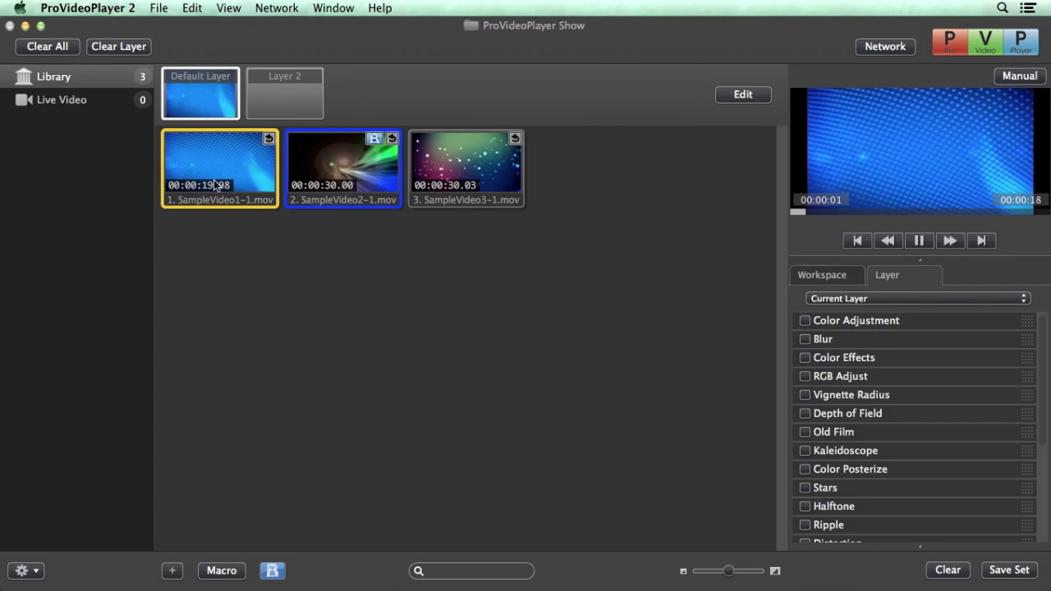
{"action": "left_click", "coordinate": [455, 175]}
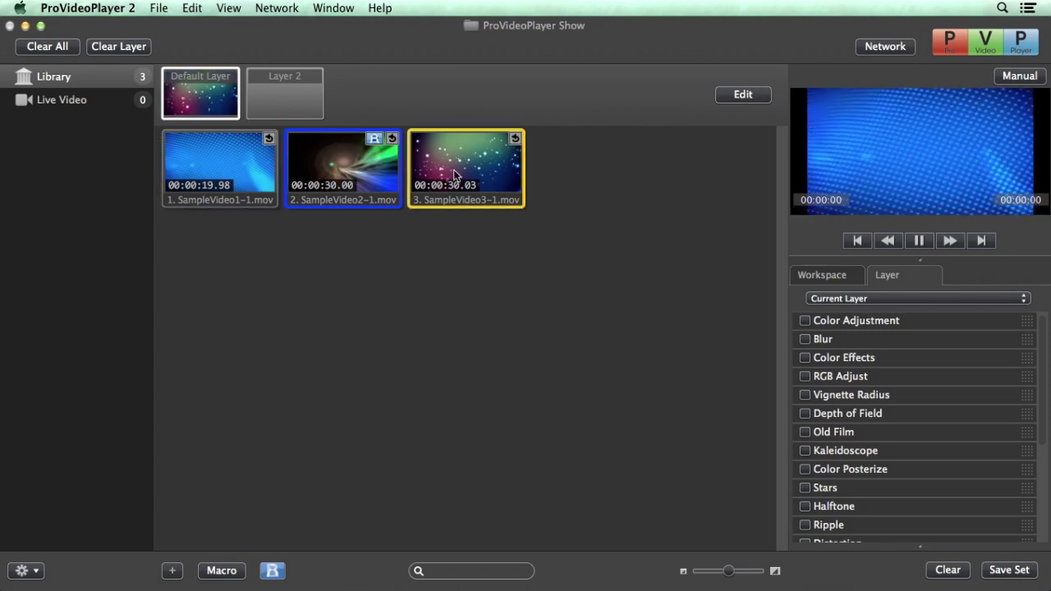
{"action": "left_click", "coordinate": [348, 174]}
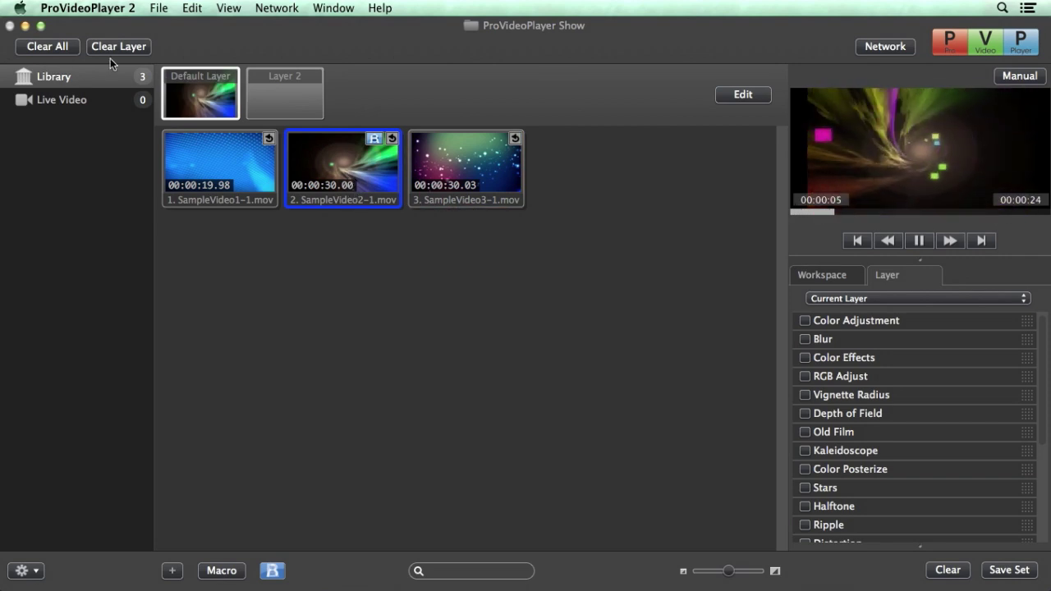
{"action": "left_click", "coordinate": [57, 49]}
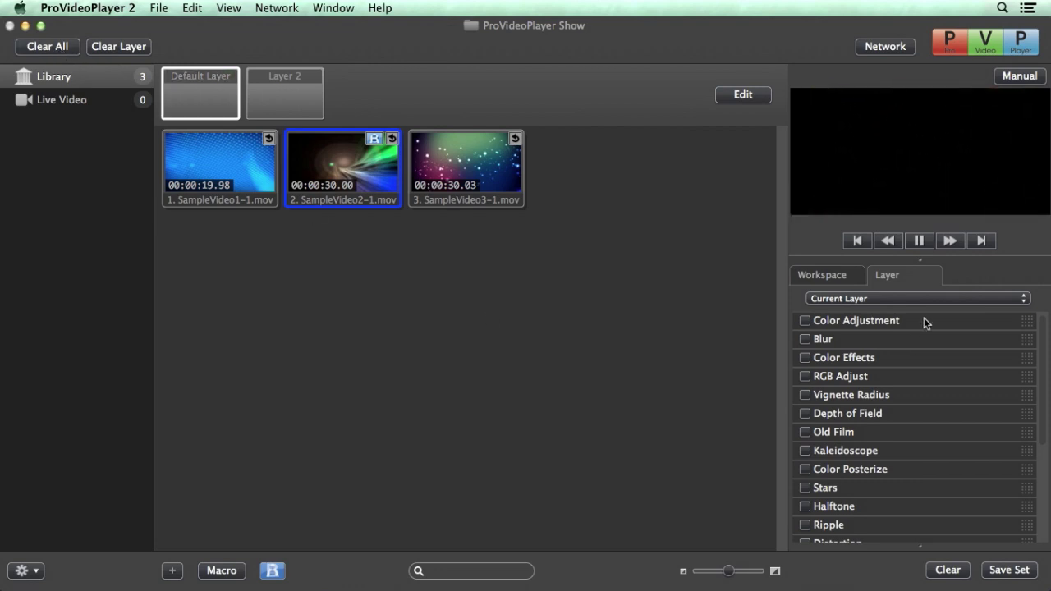
Step: Set the Default Layer as the target for layer effects
{"action": "left_click", "coordinate": [840, 280]}
{"action": "left_click", "coordinate": [908, 273]}
{"action": "left_click", "coordinate": [874, 299]}
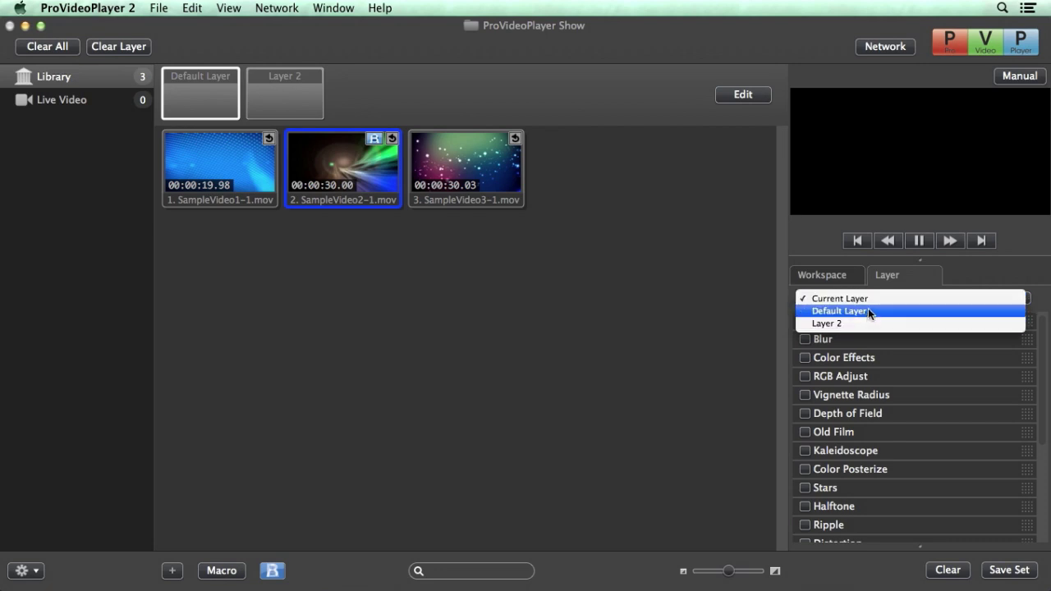
{"action": "left_click", "coordinate": [871, 311]}
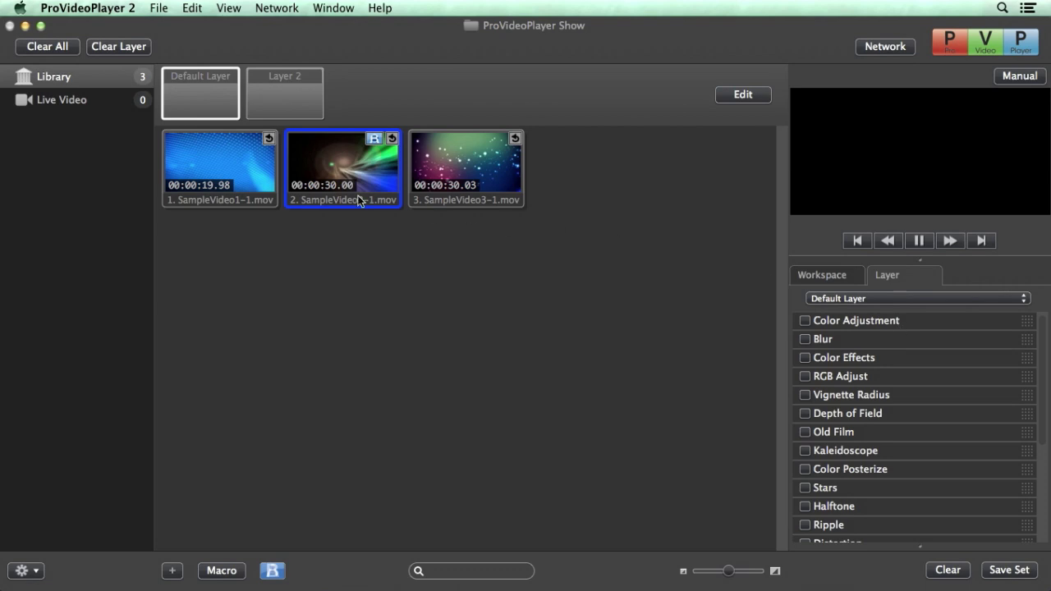
Step: Play SampleVideo3-1.mov and enable the Blur effect on the Default Layer
{"action": "left_click", "coordinate": [469, 166]}
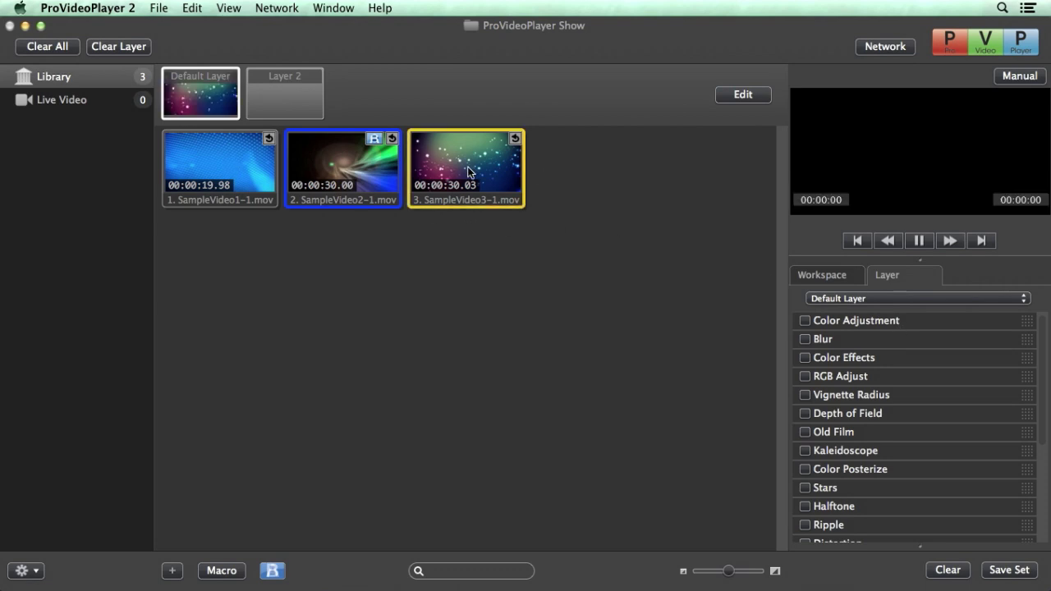
{"action": "left_click", "coordinate": [848, 341]}
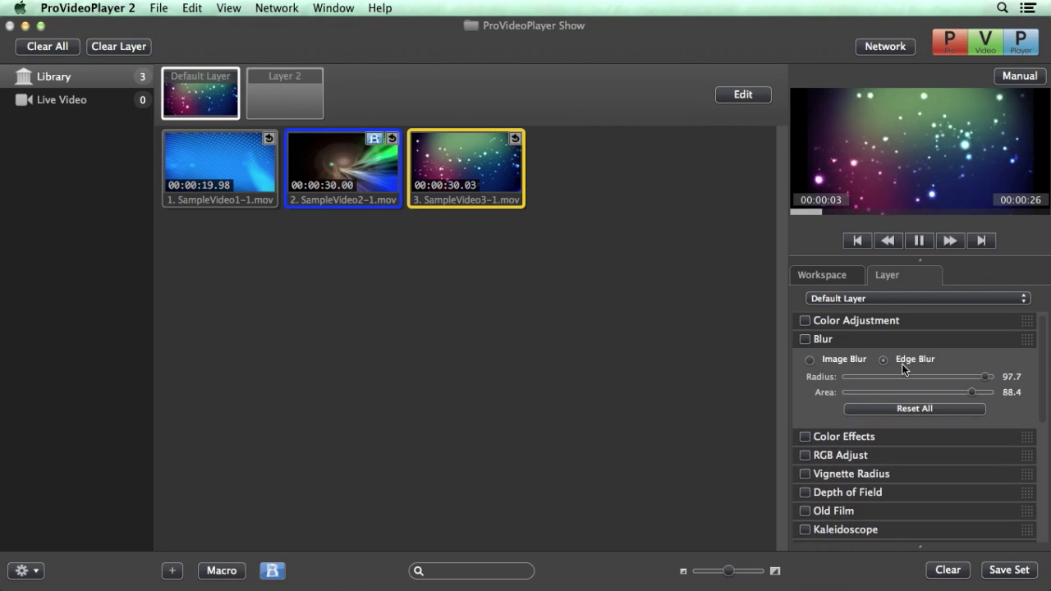
{"action": "left_click", "coordinate": [805, 340]}
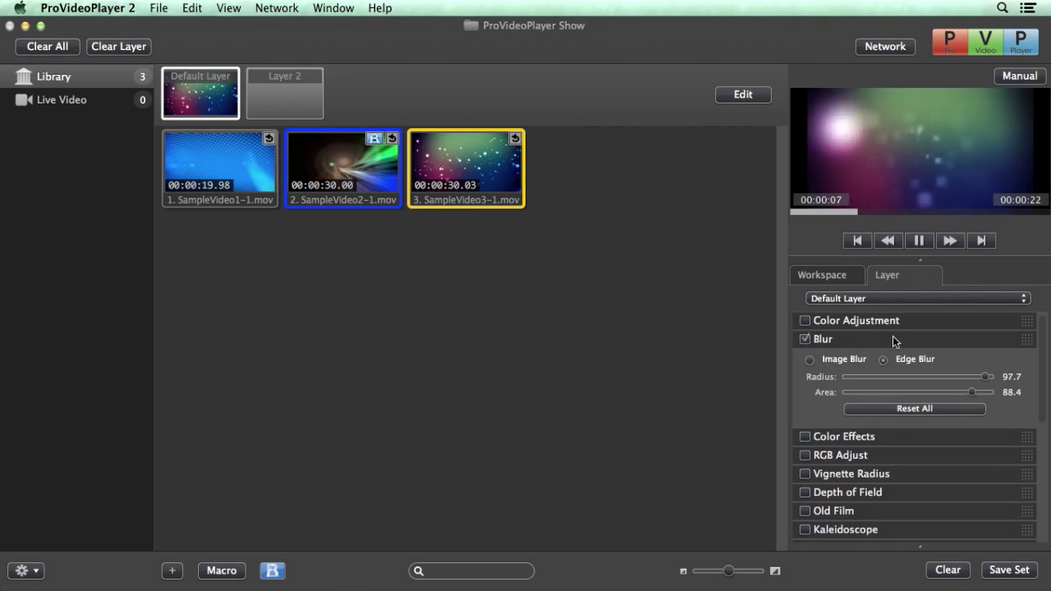
Step: Enable the RGB Adjust effect on the Default Layer and set R and B to 0
{"action": "left_click", "coordinate": [849, 457]}
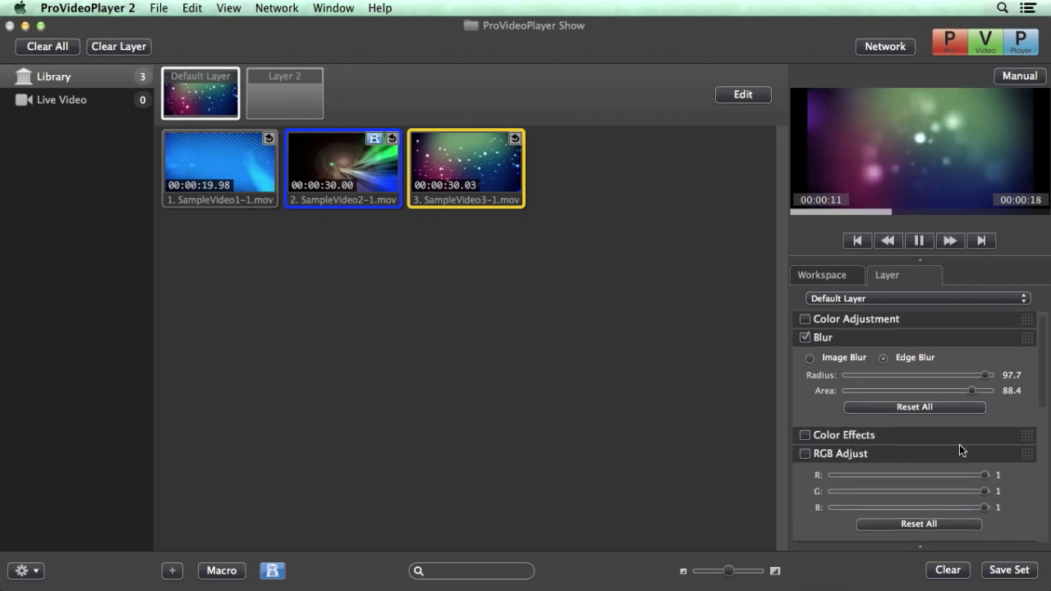
{"action": "scroll", "coordinate": [954, 444], "scroll_direction": "down", "scroll_amount": 1}
{"action": "scroll", "coordinate": [954, 444], "scroll_direction": "down", "scroll_amount": 1}
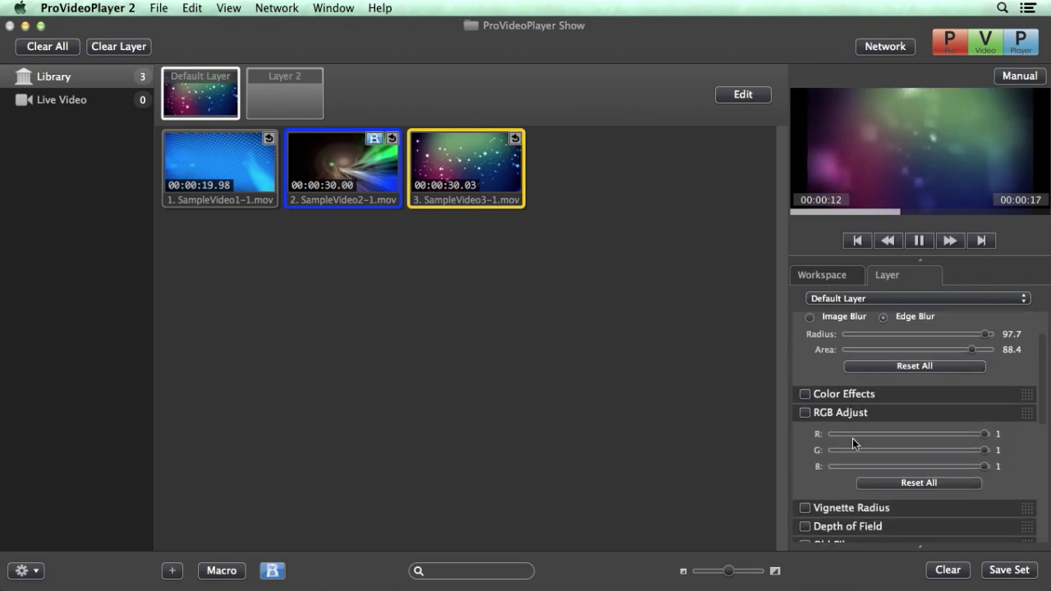
{"action": "left_click", "coordinate": [805, 412]}
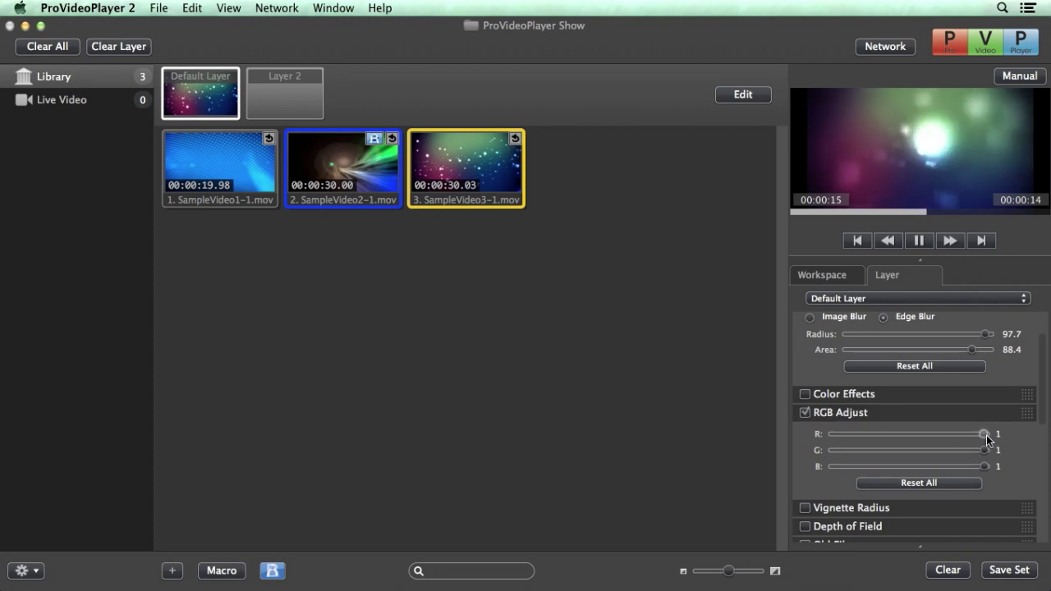
{"action": "left_click_drag", "start_coordinate": [986, 434], "coordinate": [803, 439]}
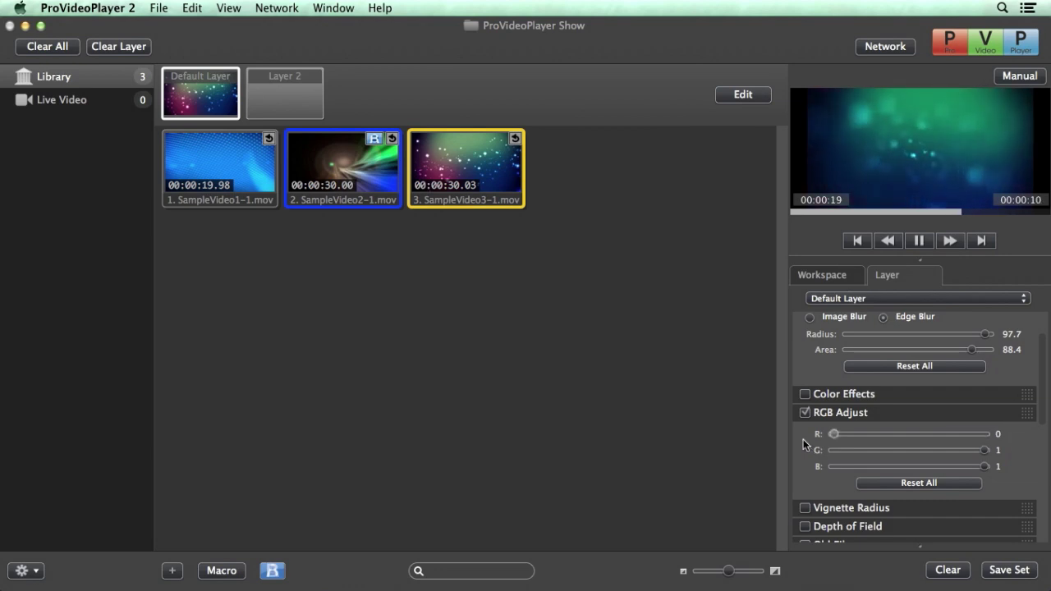
{"action": "left_click_drag", "start_coordinate": [986, 450], "coordinate": [828, 468]}
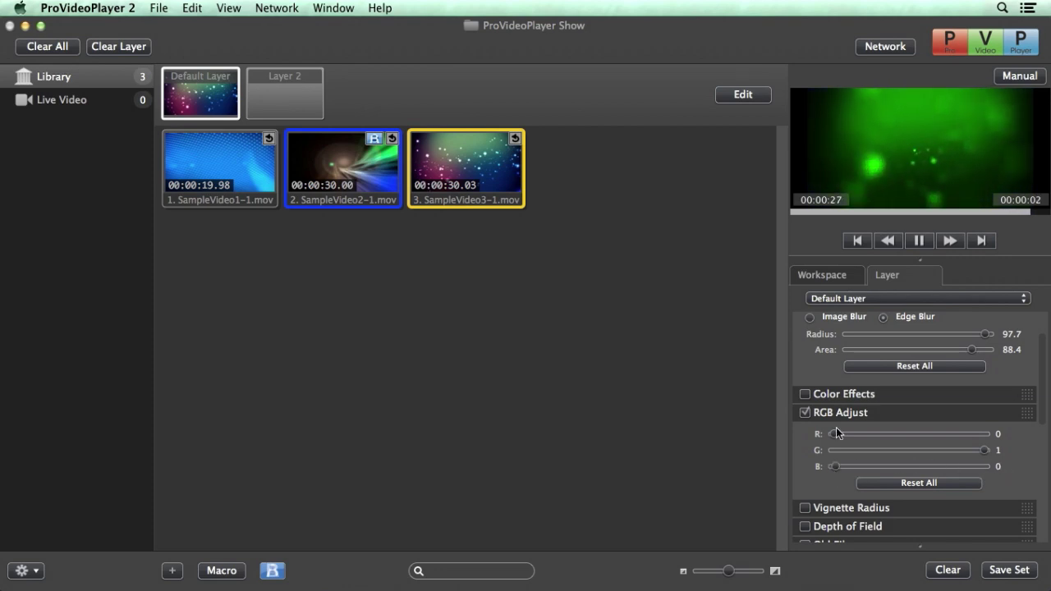
Step: Turn off the RGB Adjust and Blur effects on the Default Layer and clear all layers
{"action": "left_click", "coordinate": [805, 413]}
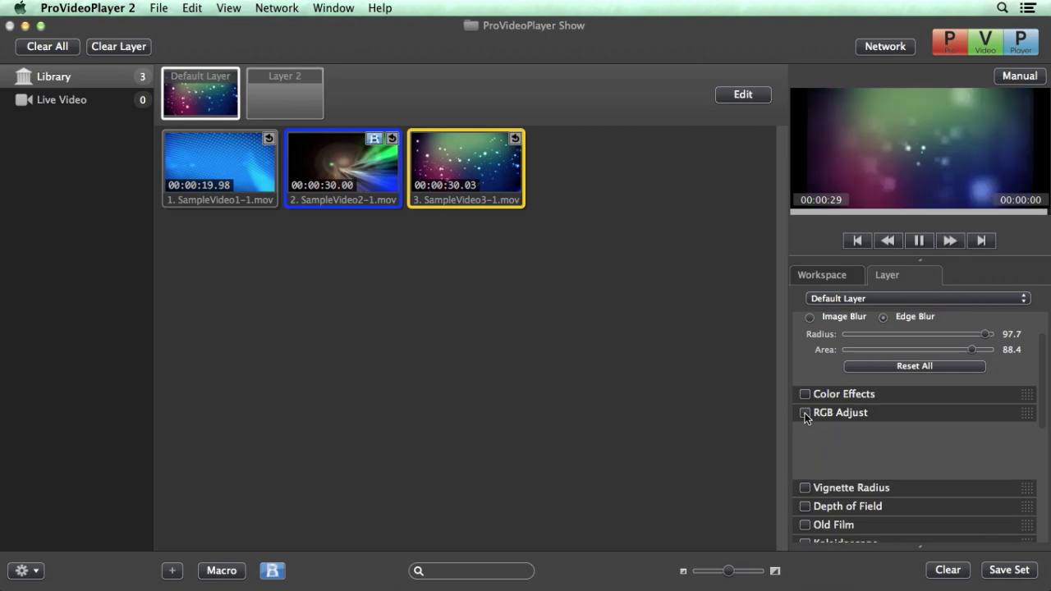
{"action": "scroll", "coordinate": [861, 390], "scroll_direction": "up", "scroll_amount": 2}
{"action": "left_click", "coordinate": [805, 338]}
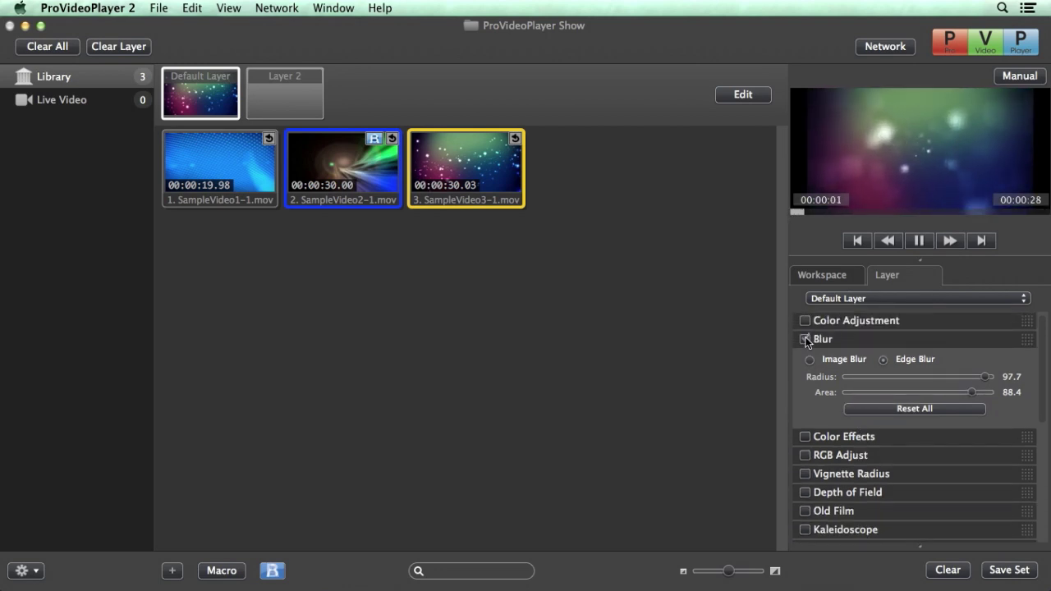
{"action": "left_click", "coordinate": [71, 47]}
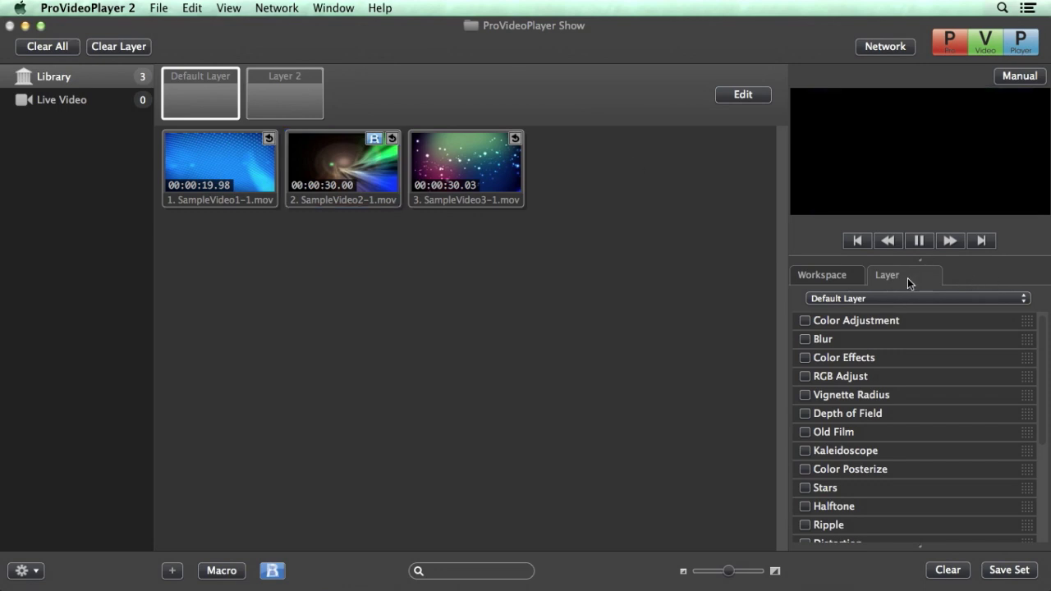
Step: Turn on manual transition control, cue SampleVideo1-1.mov on the Default Layer and transition it fully into the output
{"action": "left_click", "coordinate": [1028, 77]}
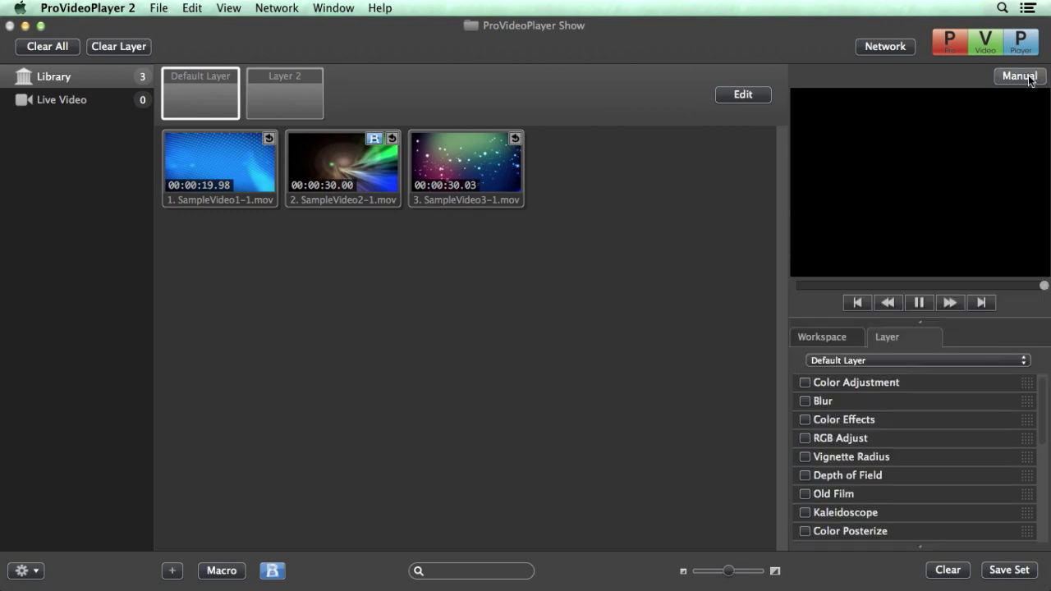
{"action": "left_click", "coordinate": [239, 162]}
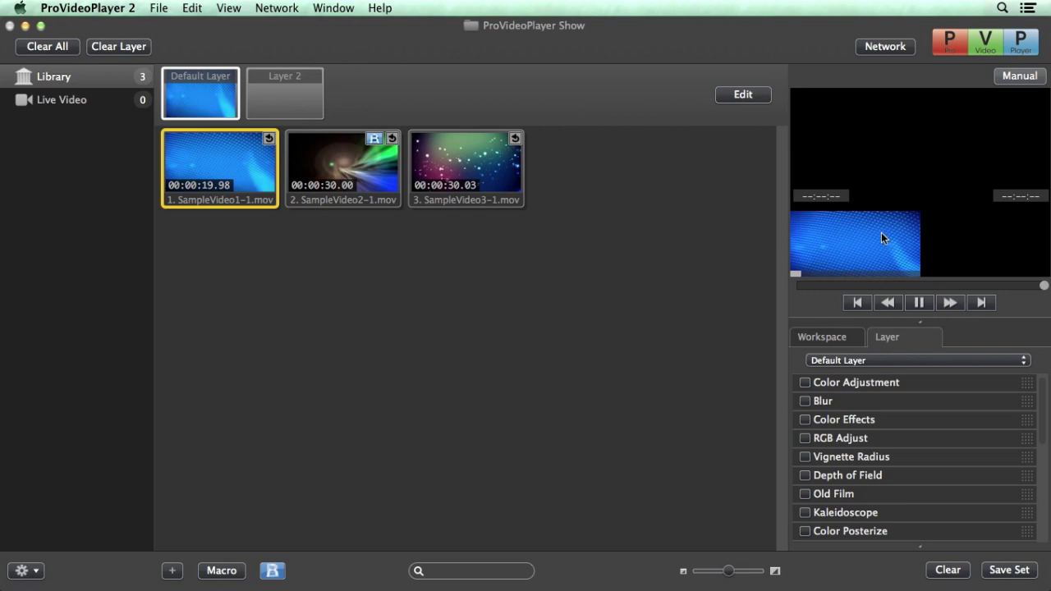
{"action": "left_click_drag", "start_coordinate": [1047, 288], "coordinate": [790, 285]}
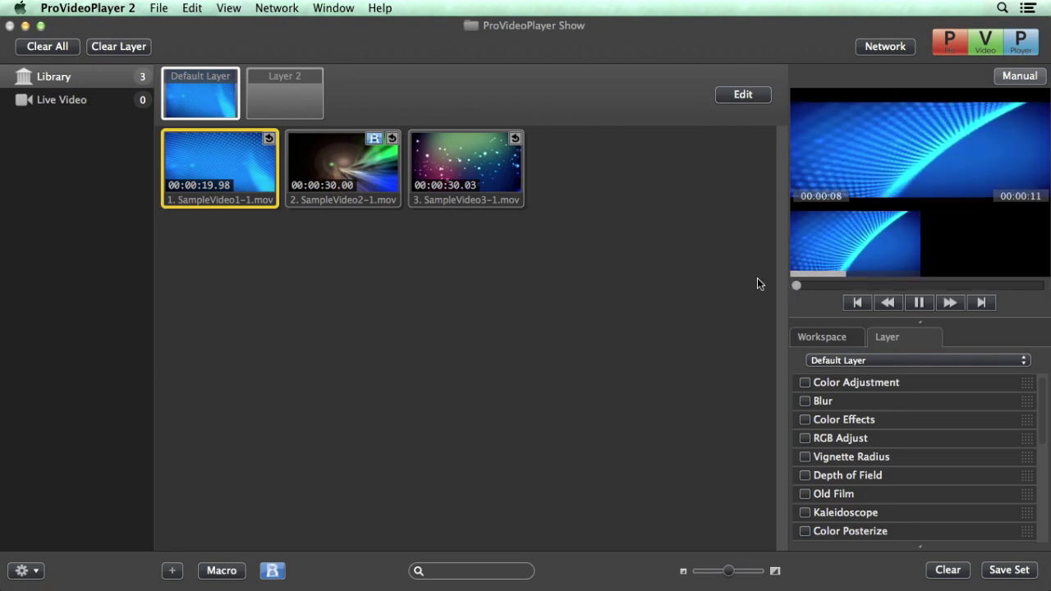
Step: Cue SampleVideo3-1.mov and manually transition fully to it, and clear the Default Layer with a full manual transition to black
{"action": "left_click", "coordinate": [432, 176]}
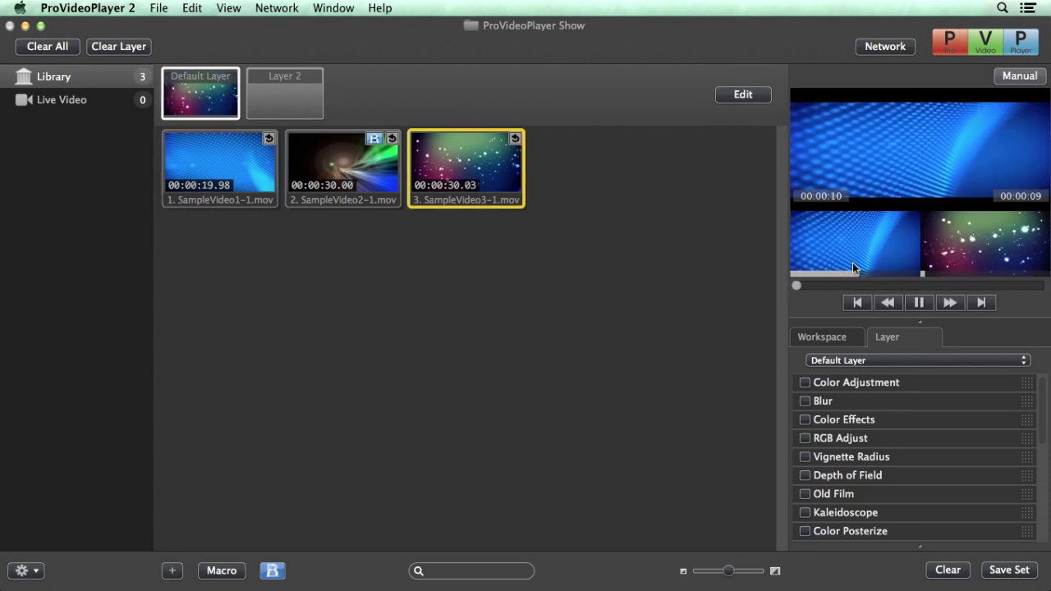
{"action": "left_click_drag", "start_coordinate": [797, 286], "coordinate": [1044, 298]}
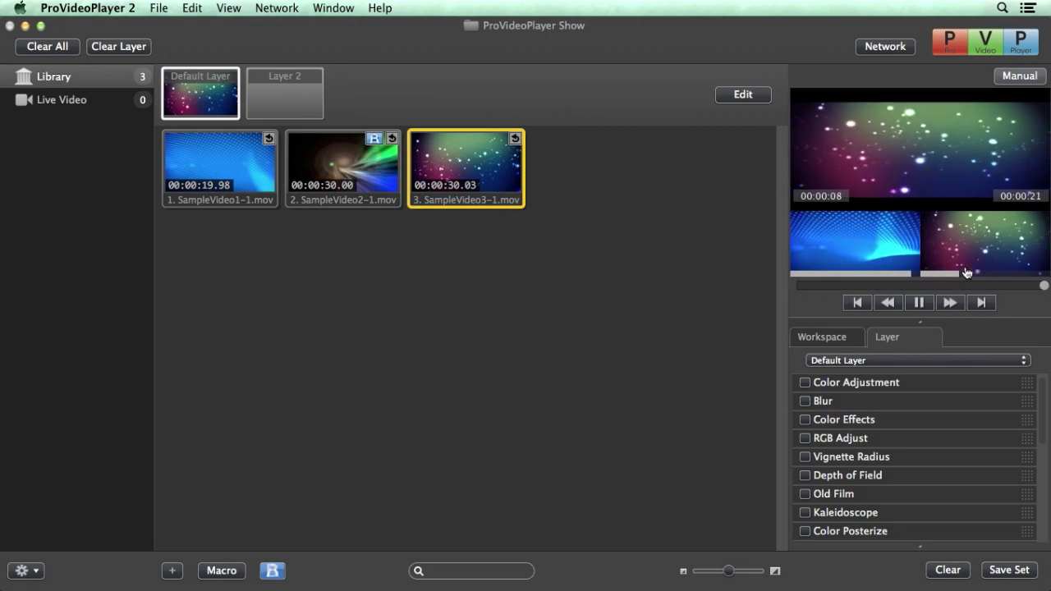
{"action": "left_click", "coordinate": [119, 47]}
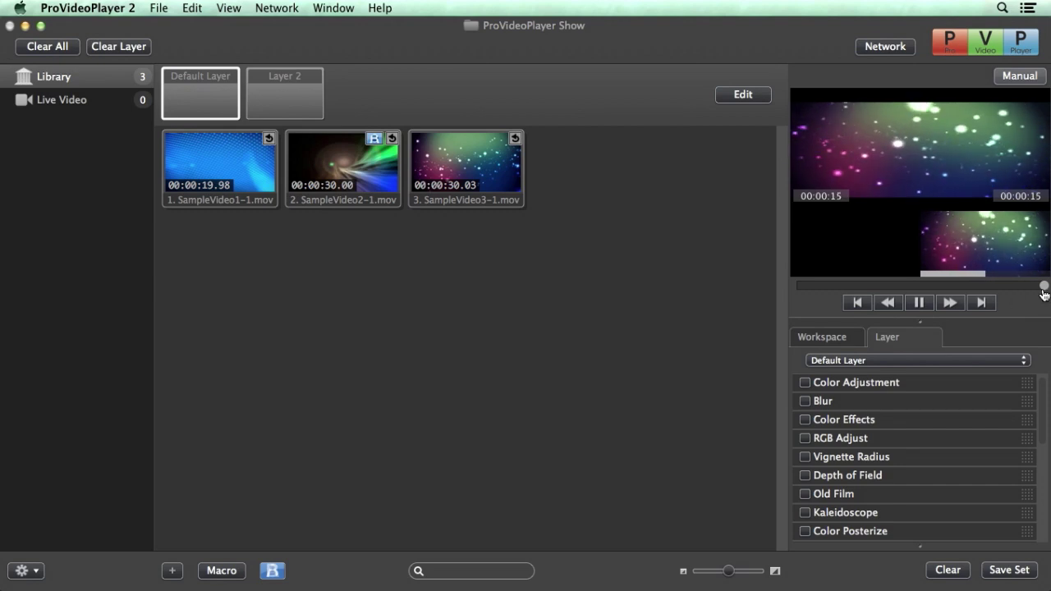
{"action": "left_click_drag", "start_coordinate": [1043, 286], "coordinate": [790, 287]}
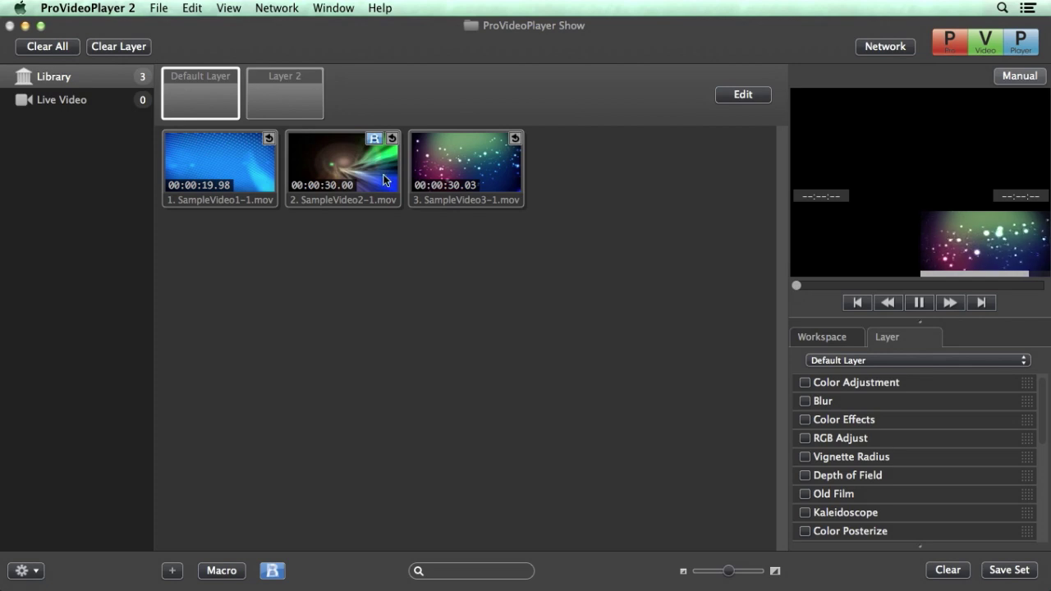
Step: Manually transition SampleVideo2-1.mov fully into the output, and cue SampleVideo3-1.mov and blend it in about halfway
{"action": "left_click", "coordinate": [355, 177]}
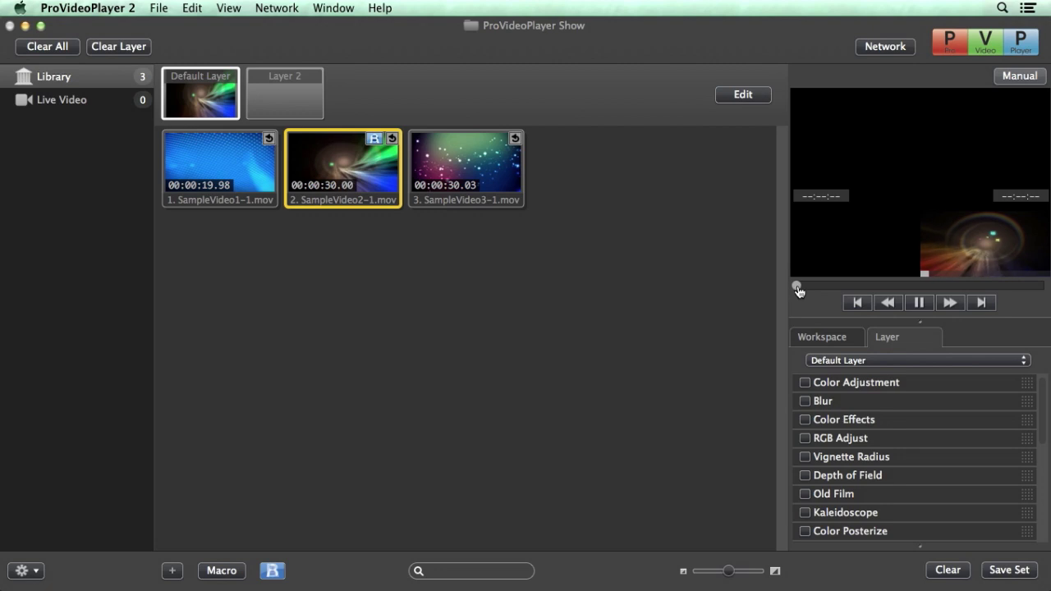
{"action": "left_click_drag", "start_coordinate": [796, 290], "coordinate": [1043, 286]}
{"action": "left_click", "coordinate": [469, 178]}
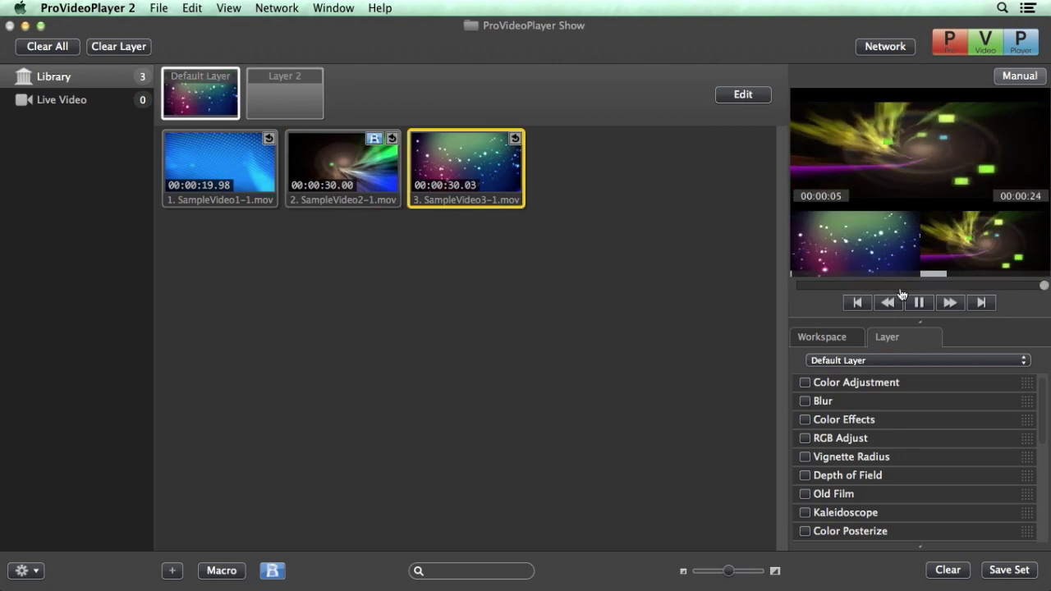
{"action": "left_click_drag", "start_coordinate": [1045, 288], "coordinate": [932, 287]}
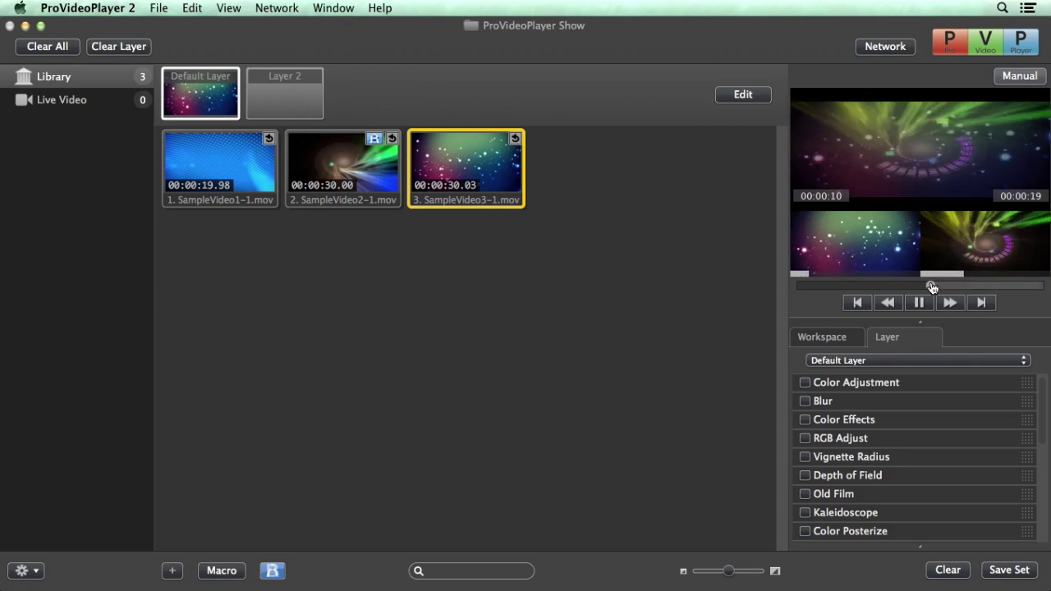